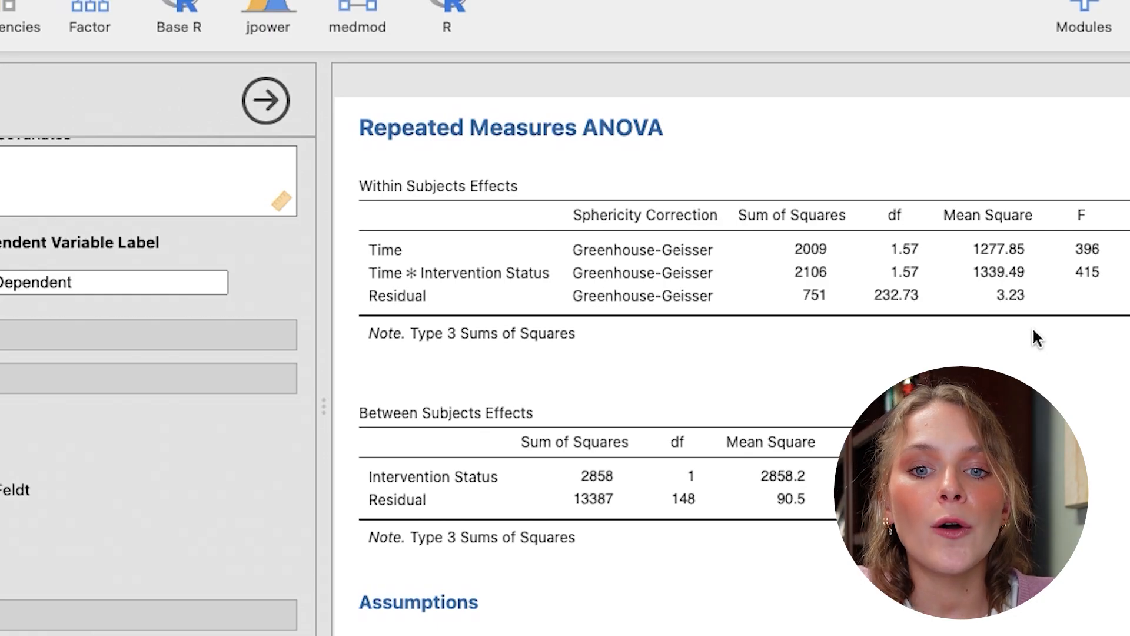
Examine the F, p and partial η² values for the Time, Time ✻ Intervention Status and Intervention Status effects in the ANOVA tables
scroll(1070, 250, "right", 3)
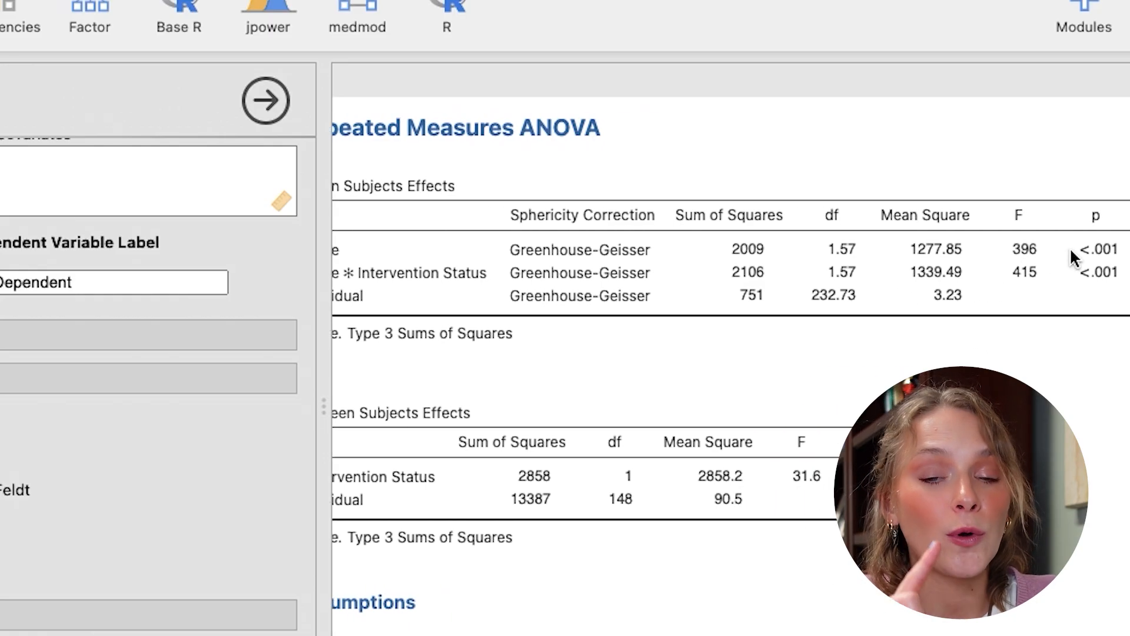
scroll(1071, 252, "right", 3)
scroll(981, 276, "right", 2)
scroll(980, 277, "left", 5)
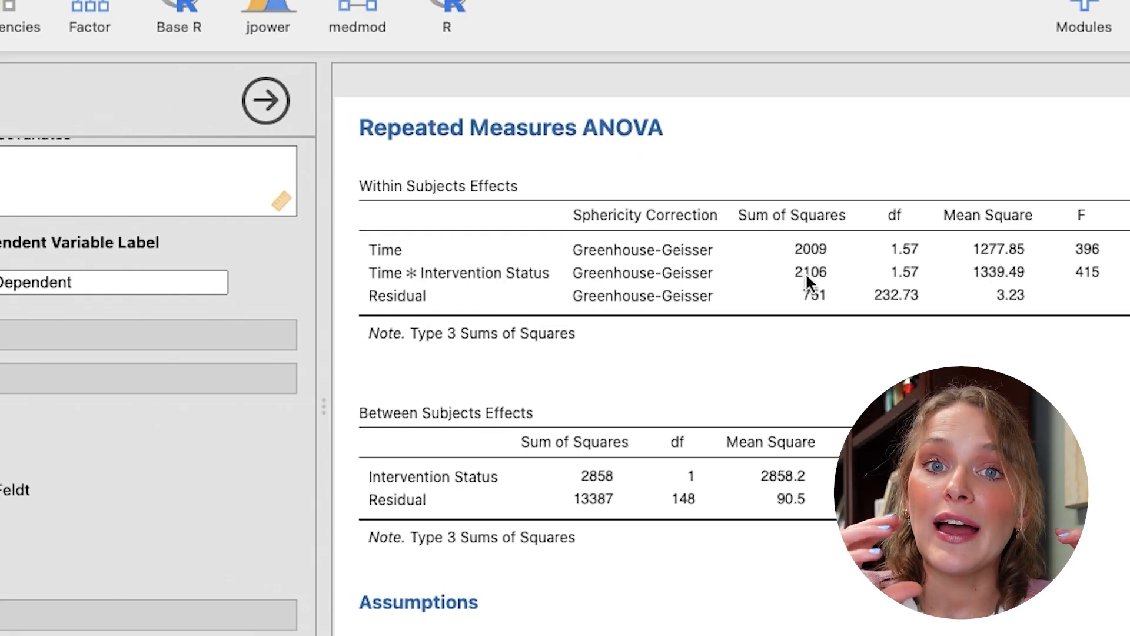
scroll(884, 276, "right", 5)
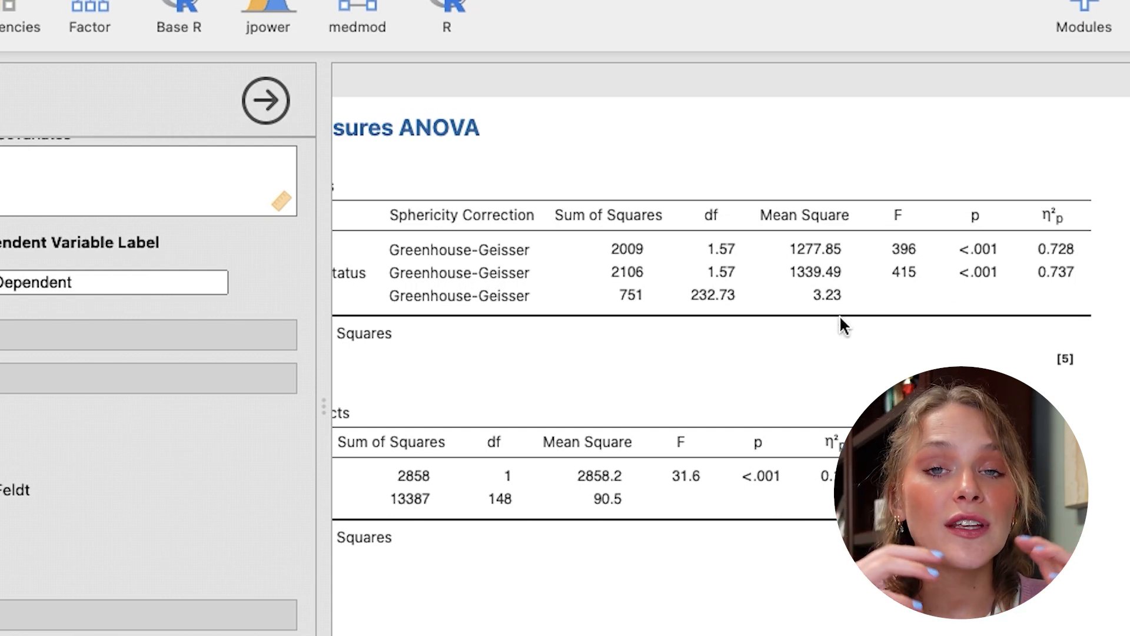
scroll(841, 320, "left", 5)
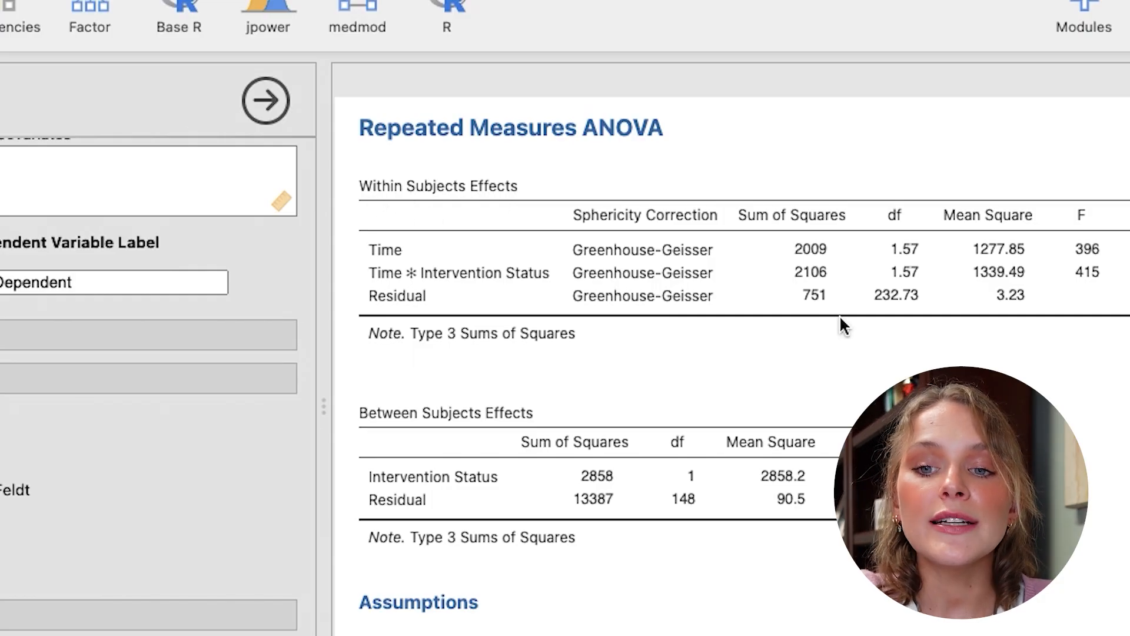
scroll(840, 318, "right", 6)
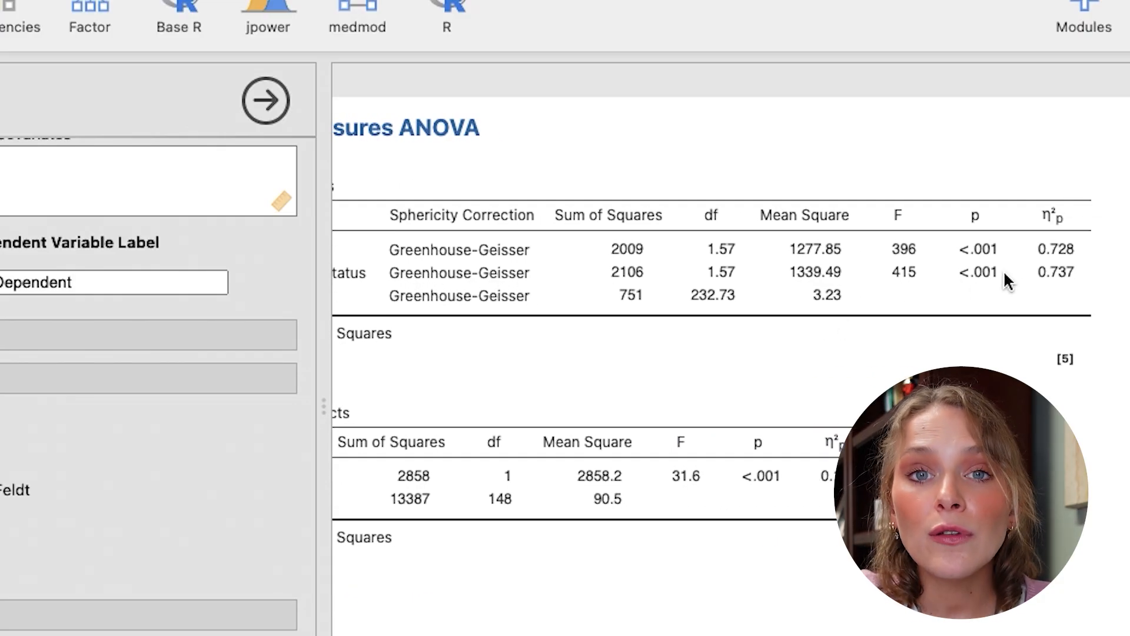
scroll(885, 281, "left", 6)
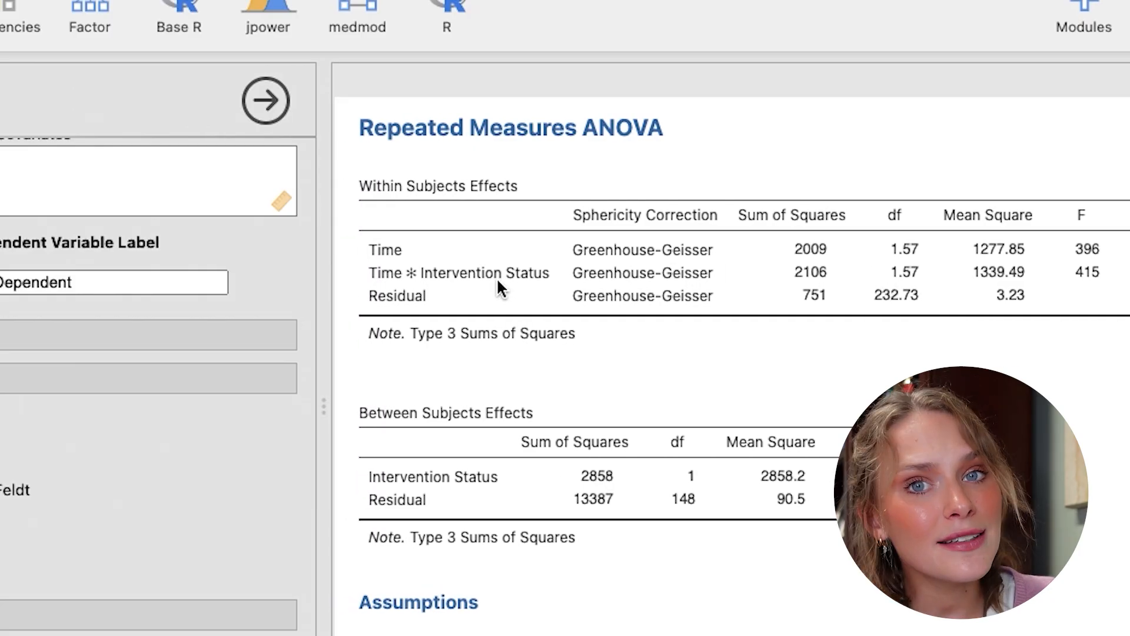
scroll(977, 274, "right", 4)
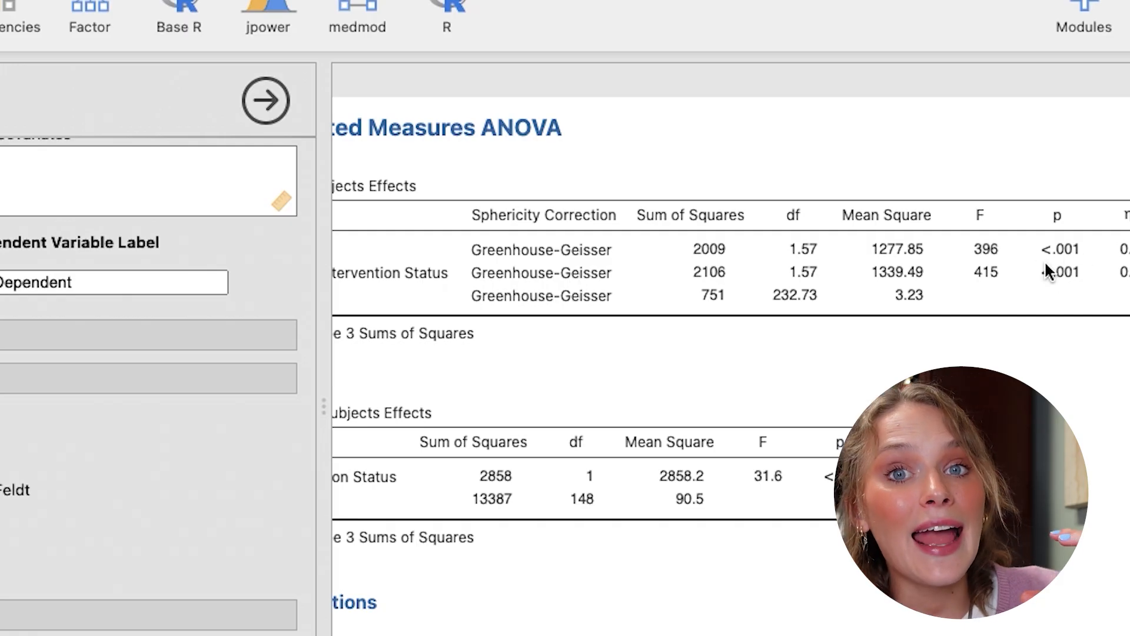
scroll(1070, 247, "left", 4)
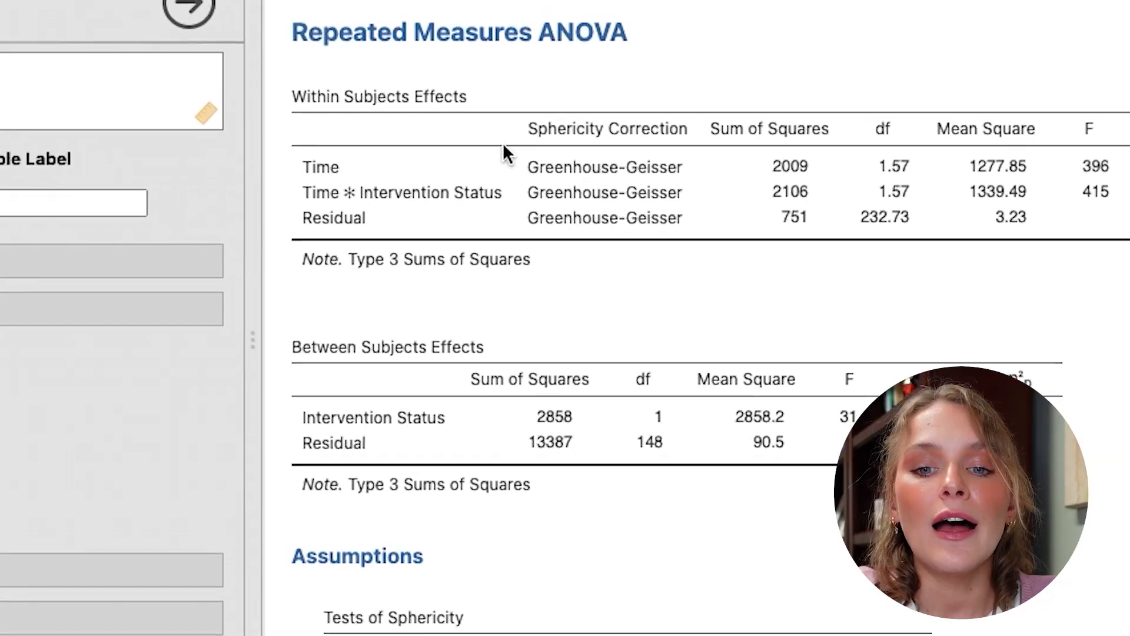
scroll(623, 256, "down", 3)
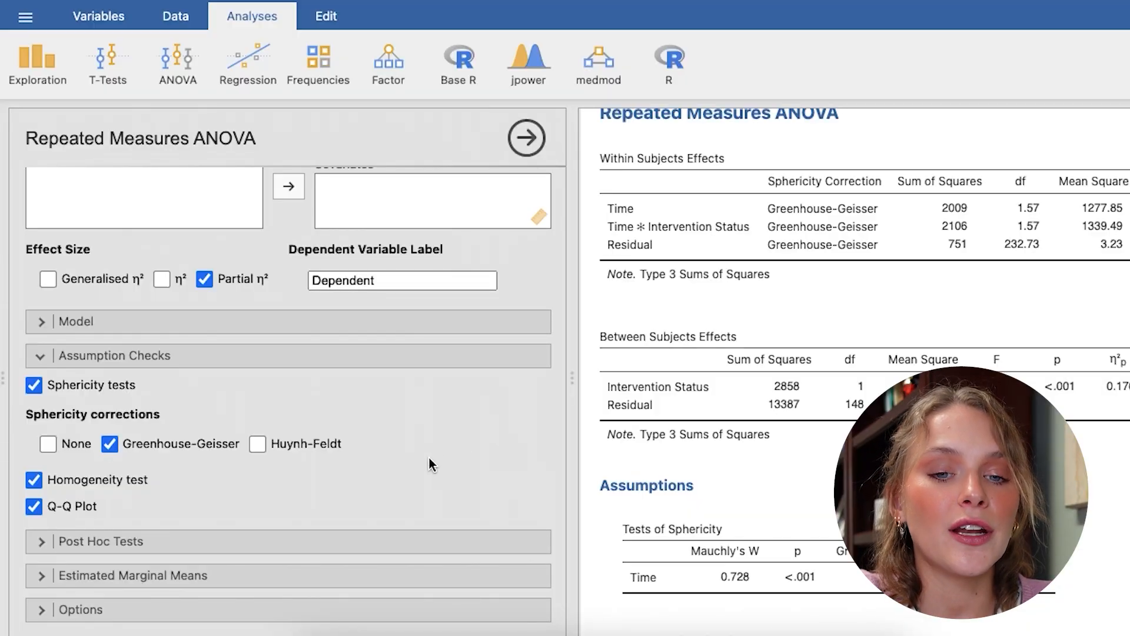
Add the Time ✻ Intervention Status interaction to the post hoc tests
left_click(47, 541)
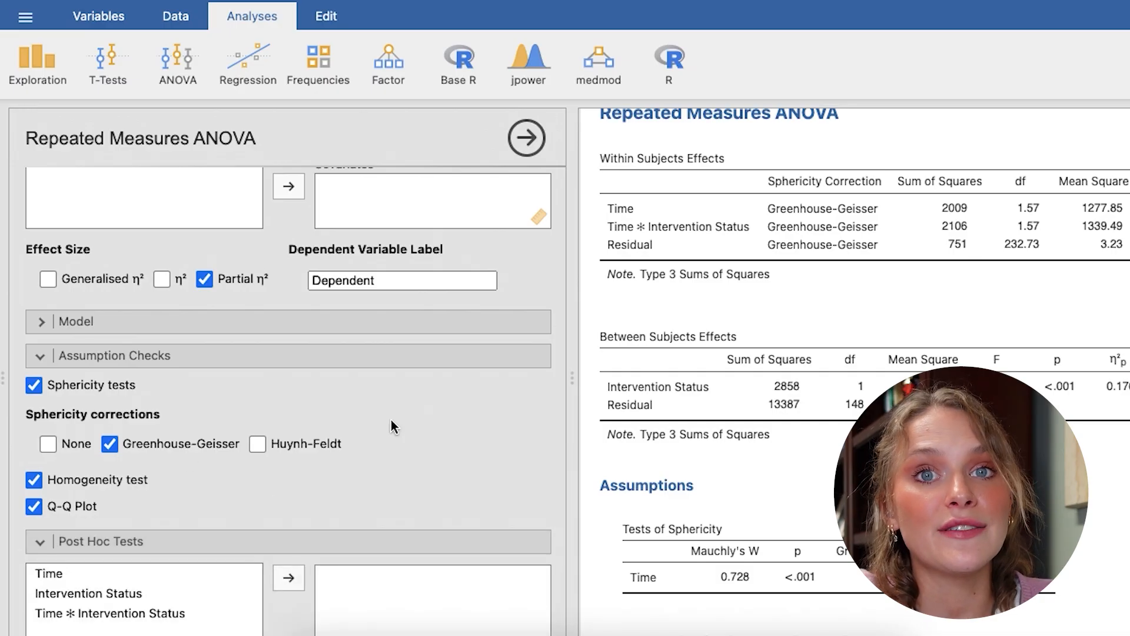
scroll(391, 419, "down", 5)
left_click(169, 391)
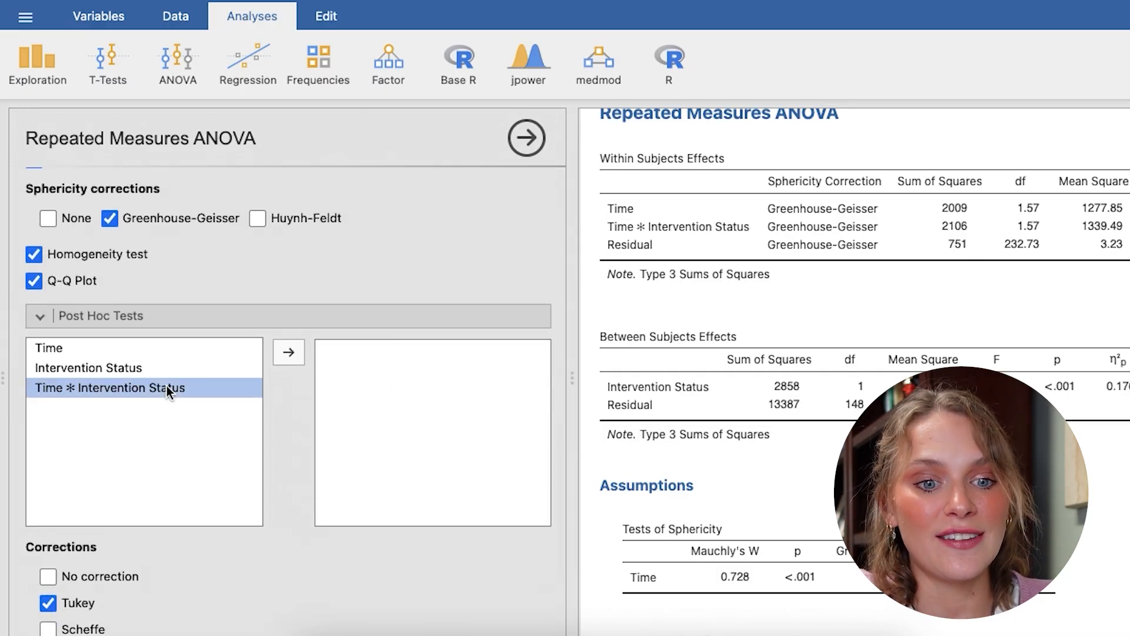
left_click(288, 352)
Make Bonferroni the only correction for the post hoc tests, in place of Tukey
scroll(246, 544, "down", 3)
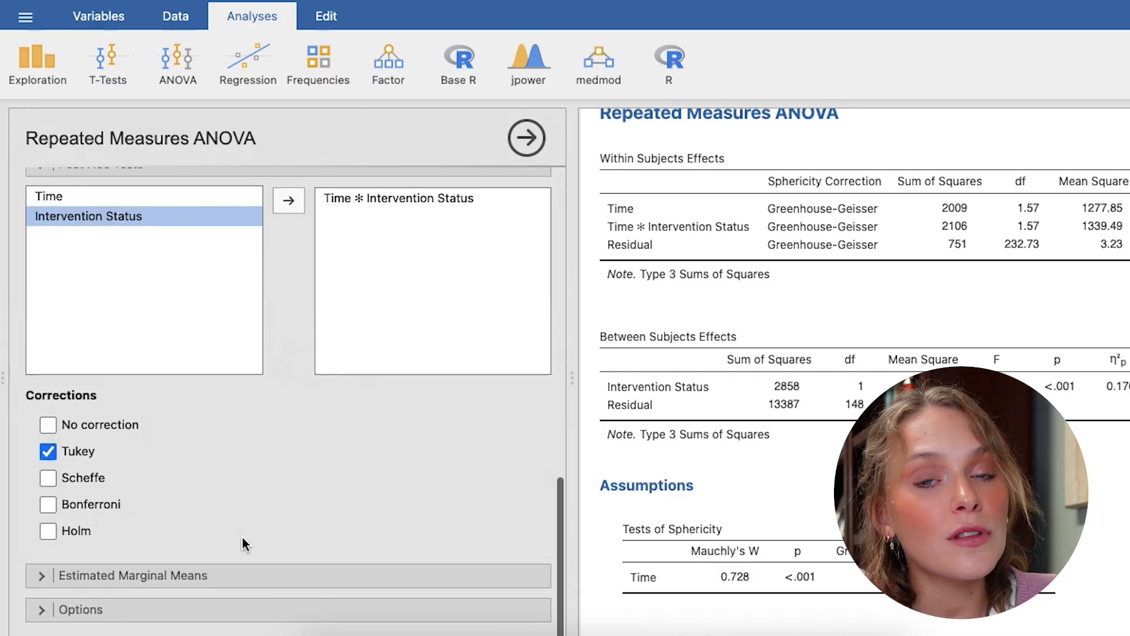
left_click(48, 426)
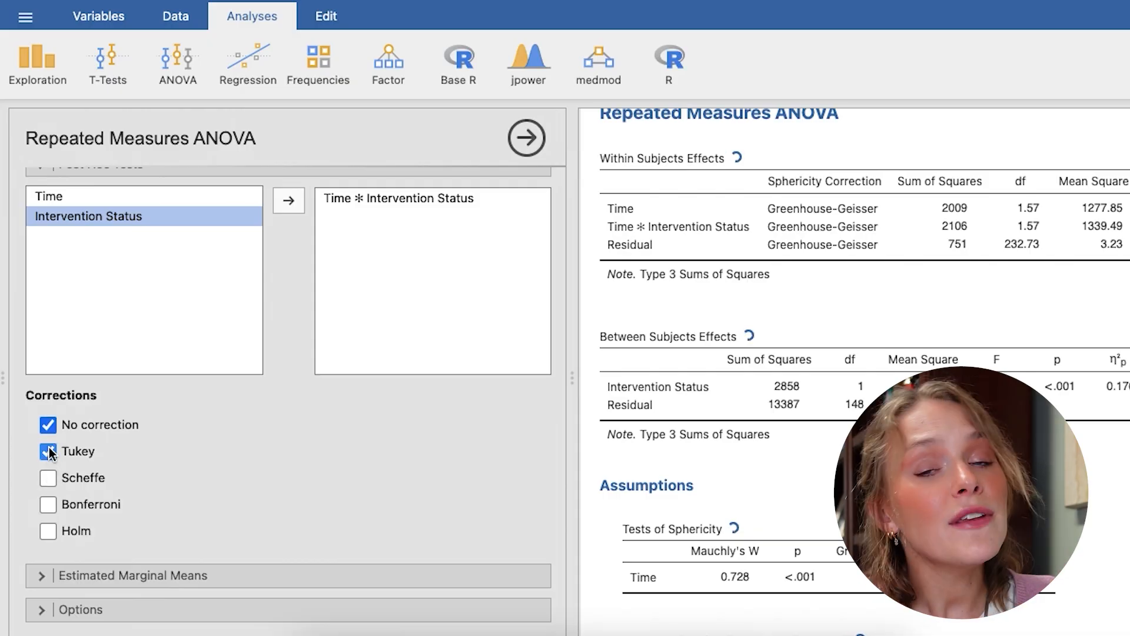
left_click(49, 452)
left_click(48, 505)
left_click(48, 425)
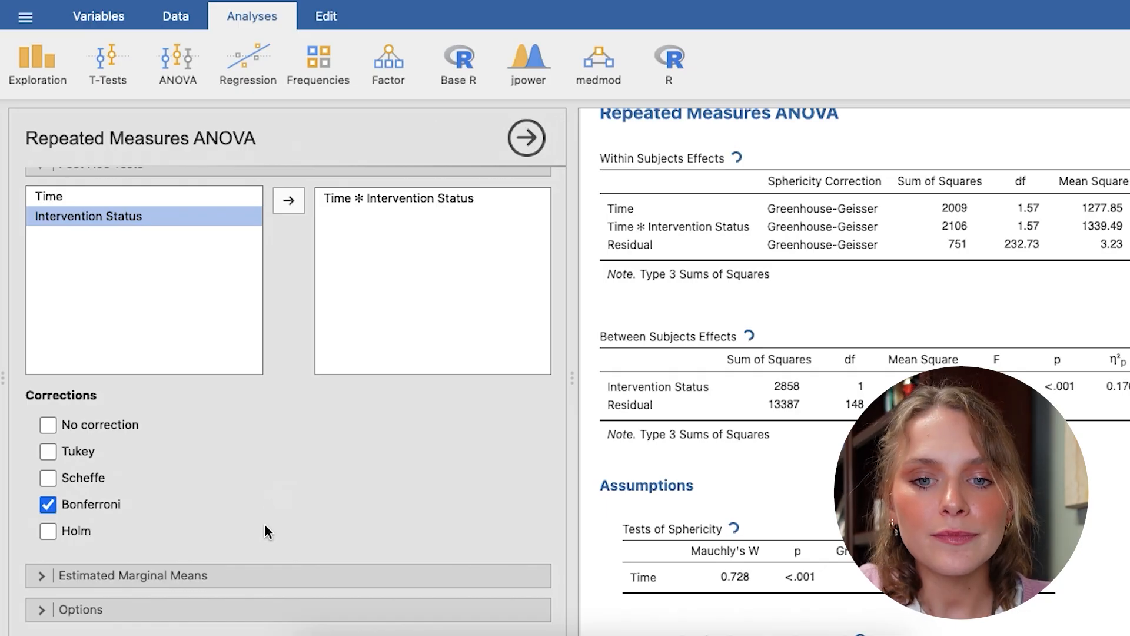
Examine the post hoc comparisons table for Time ✻ Intervention Status, including the mean differences and Bonferroni-corrected p values
scroll(779, 431, "down", 5)
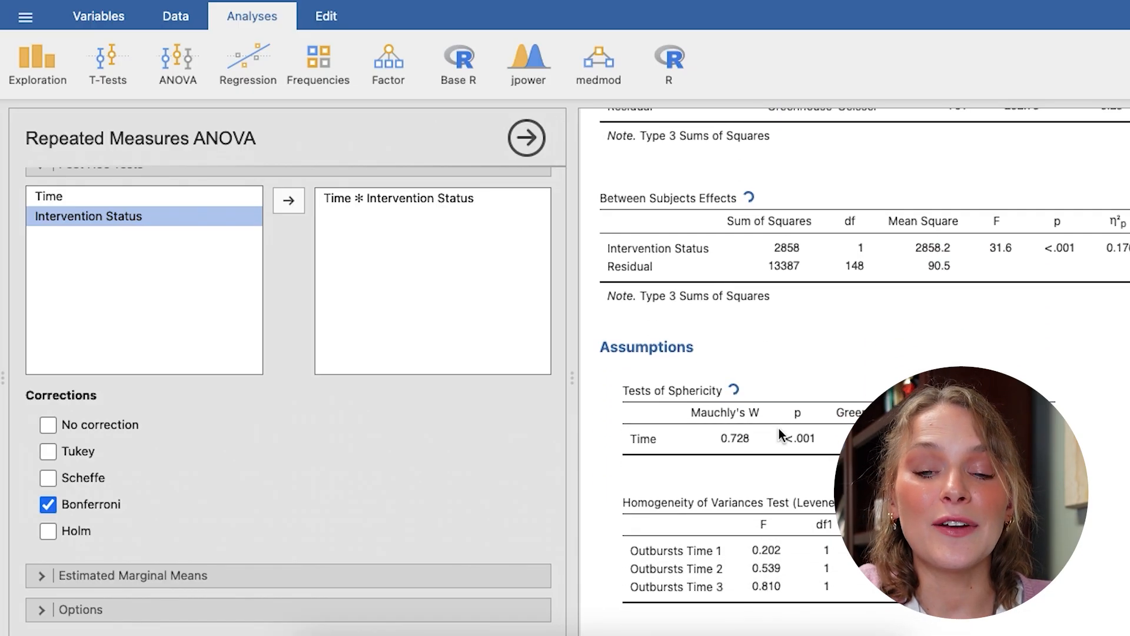
scroll(779, 429, "down", 15)
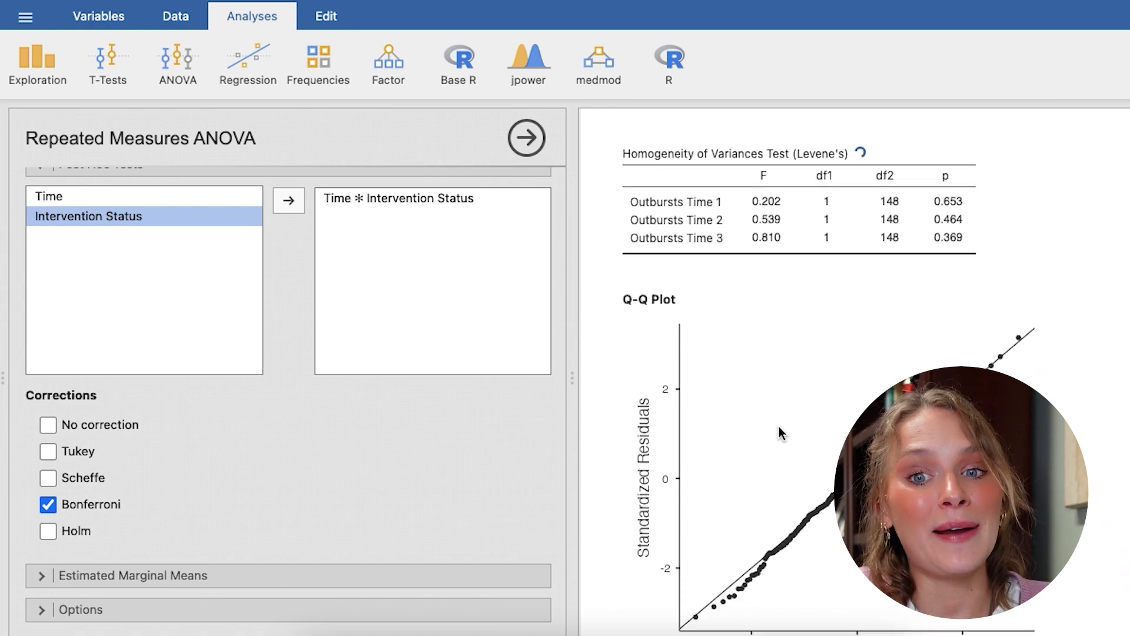
scroll(779, 429, "down", 8)
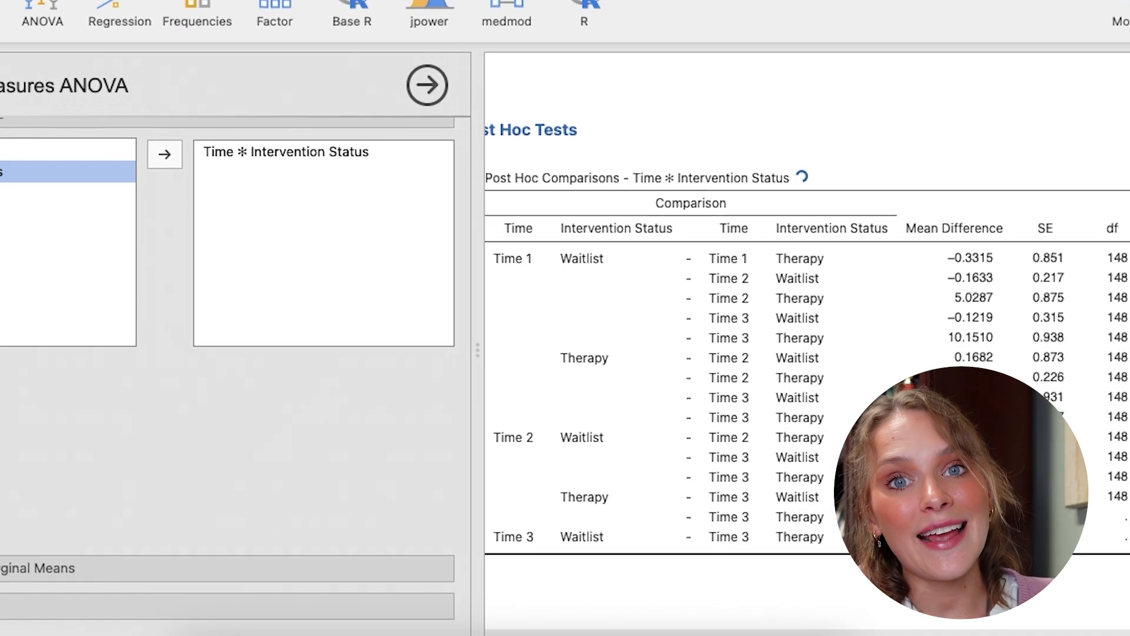
scroll(1118, 330, "right", 5)
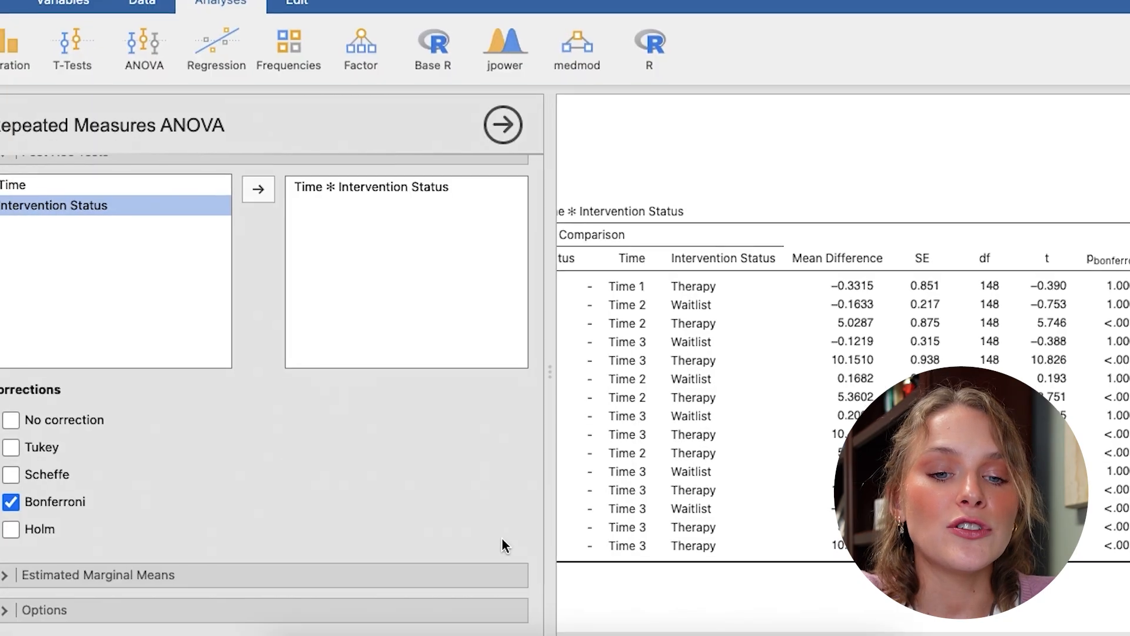
Assign Time and Intervention Status, in that order, to Term 1 of the estimated marginal means
left_click(262, 562)
scroll(210, 484, "down", 5)
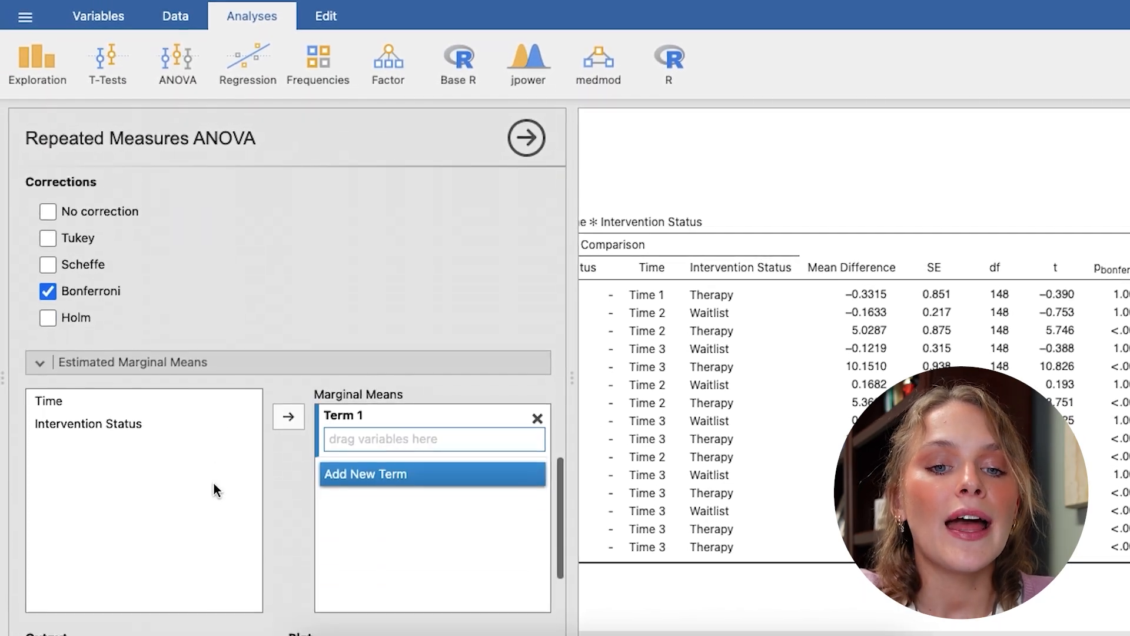
left_click(100, 346)
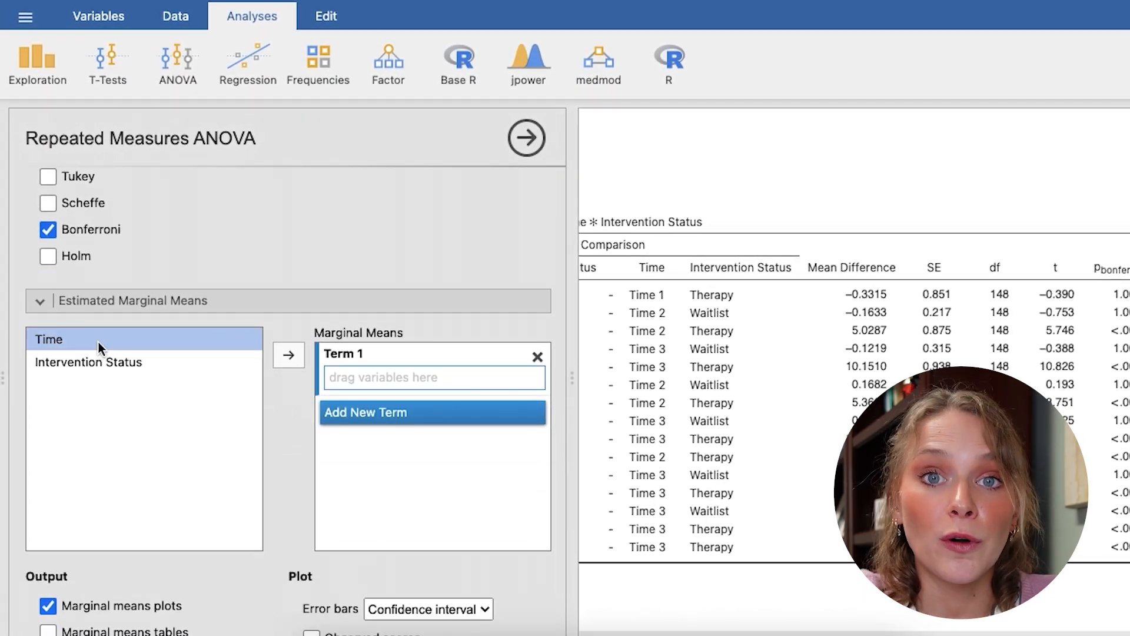
left_click(290, 358)
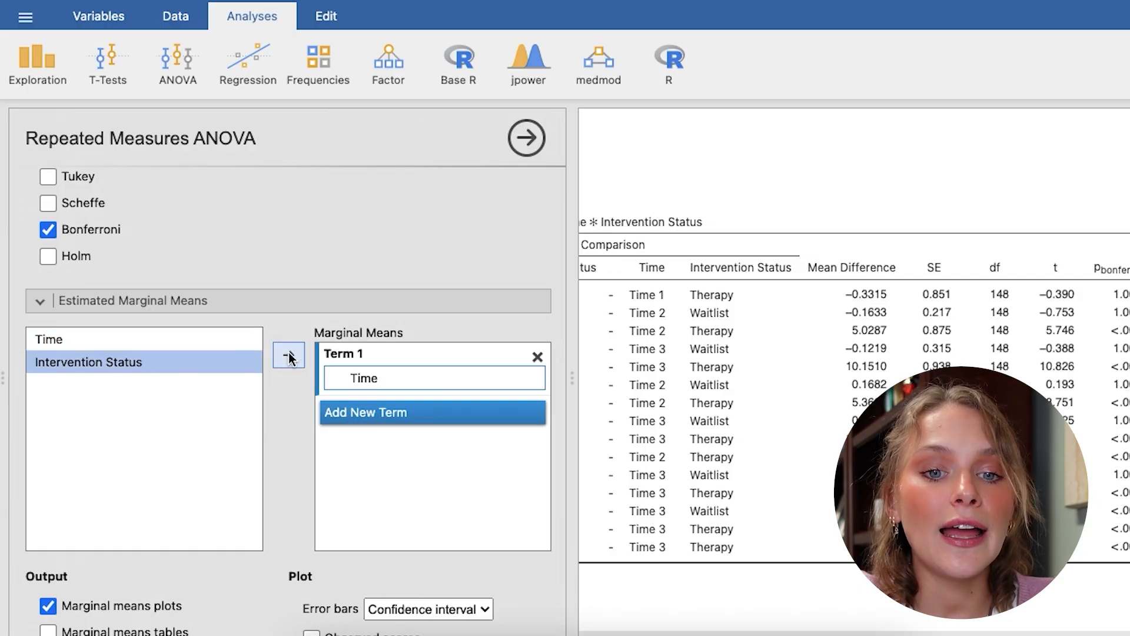
left_click(288, 357)
Add a second estimated marginal means term containing Intervention Status followed by Time
left_click(357, 436)
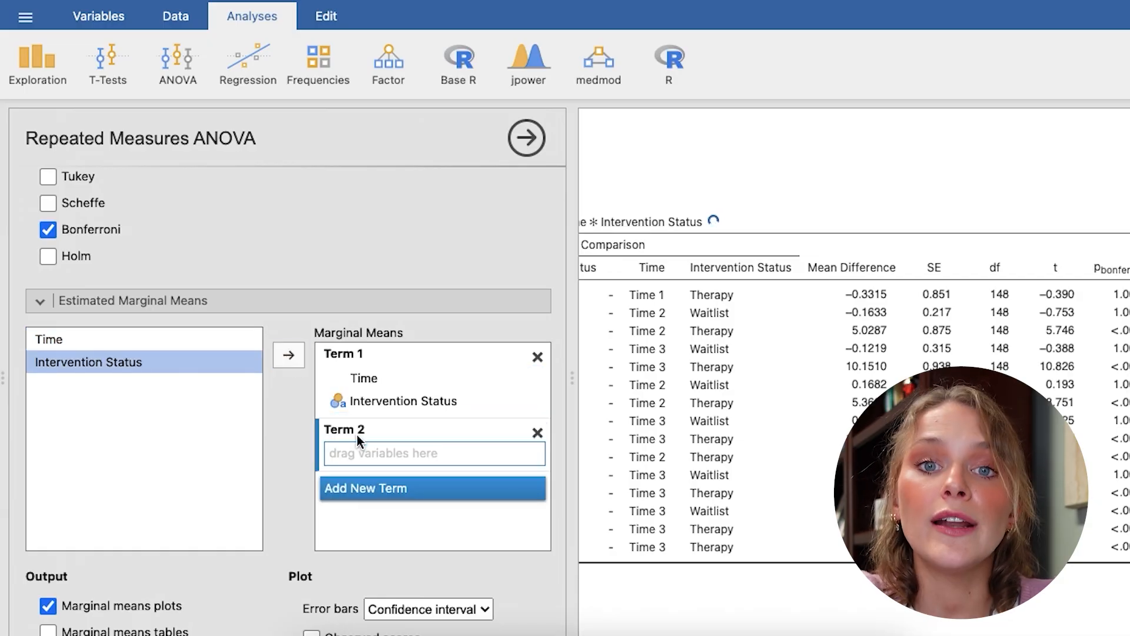
left_click(277, 362)
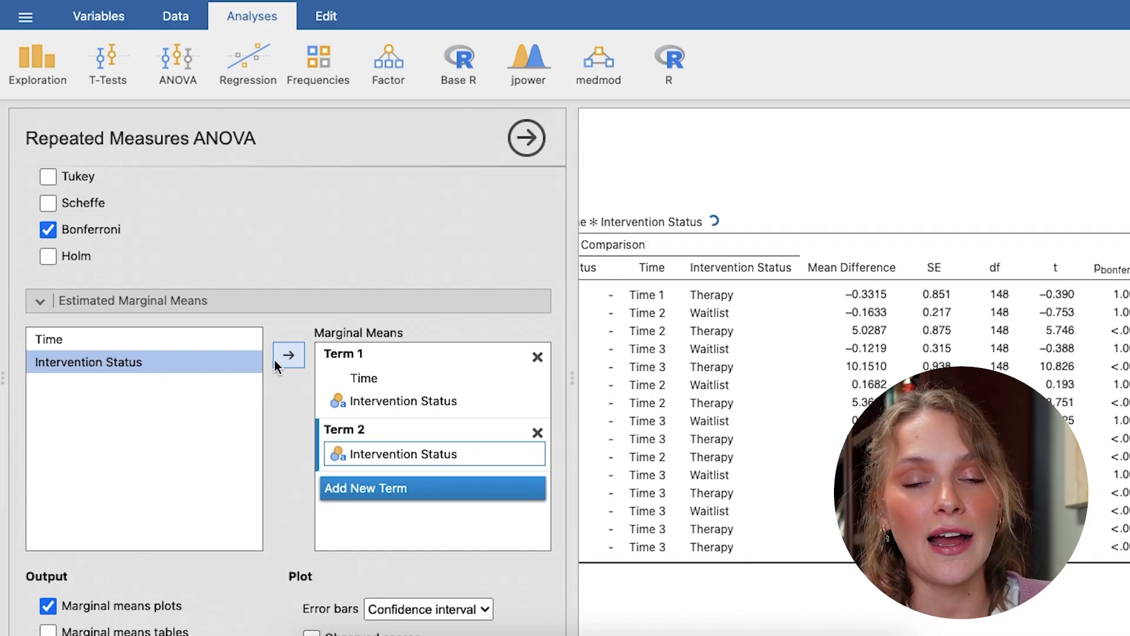
left_click(203, 345)
left_click(286, 356)
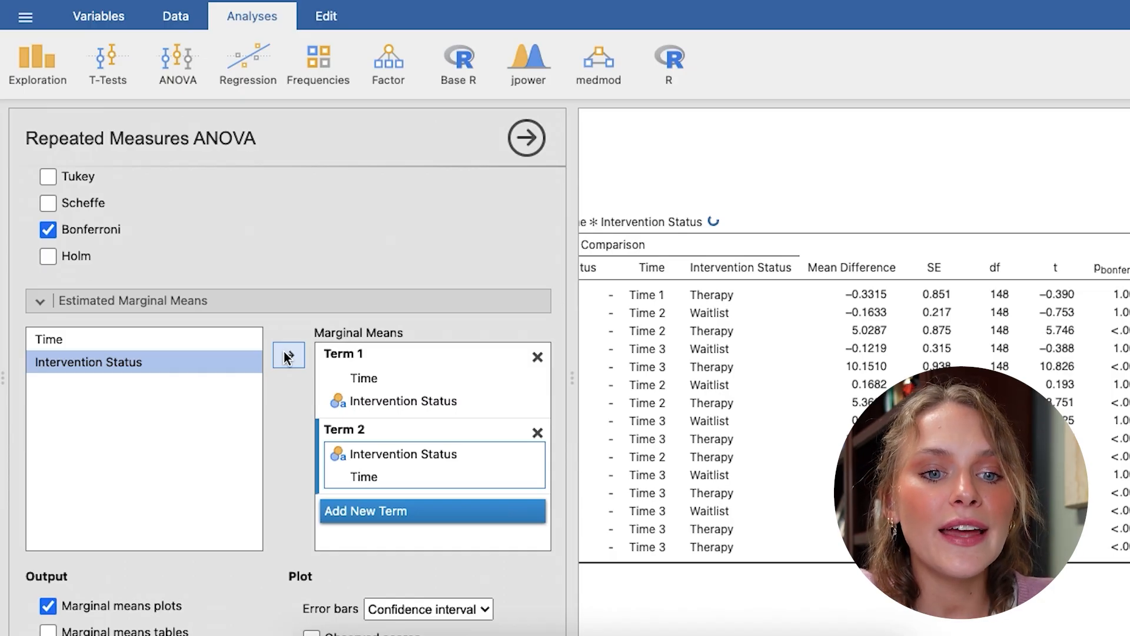
Enable the marginal means tables and set the error bars of the marginal means plots to None
scroll(259, 497, "down", 3)
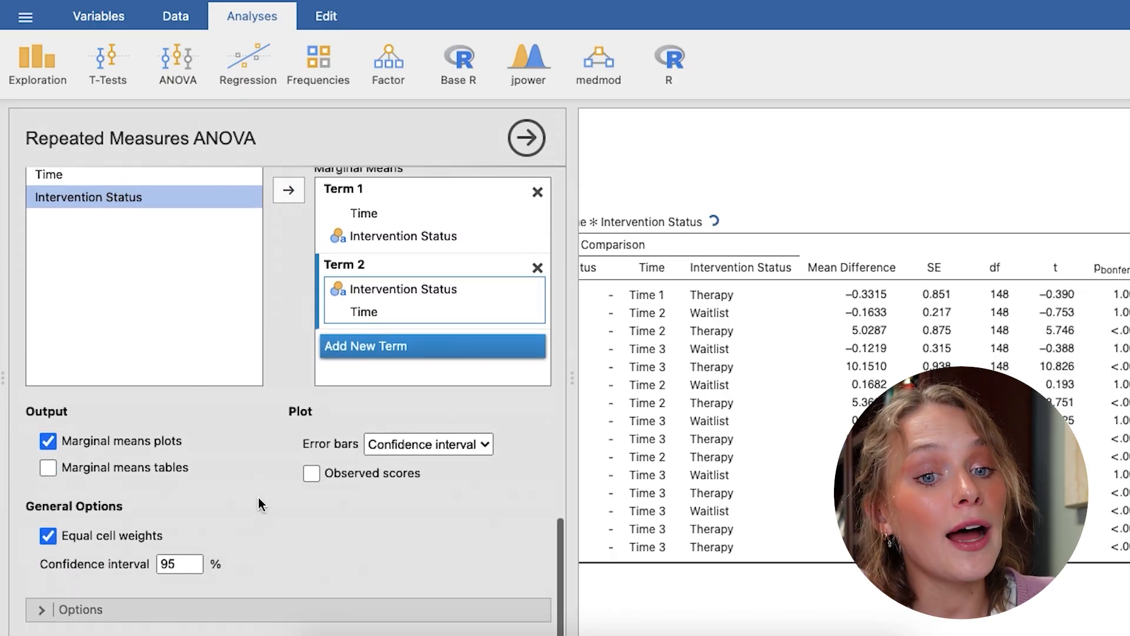
left_click(47, 468)
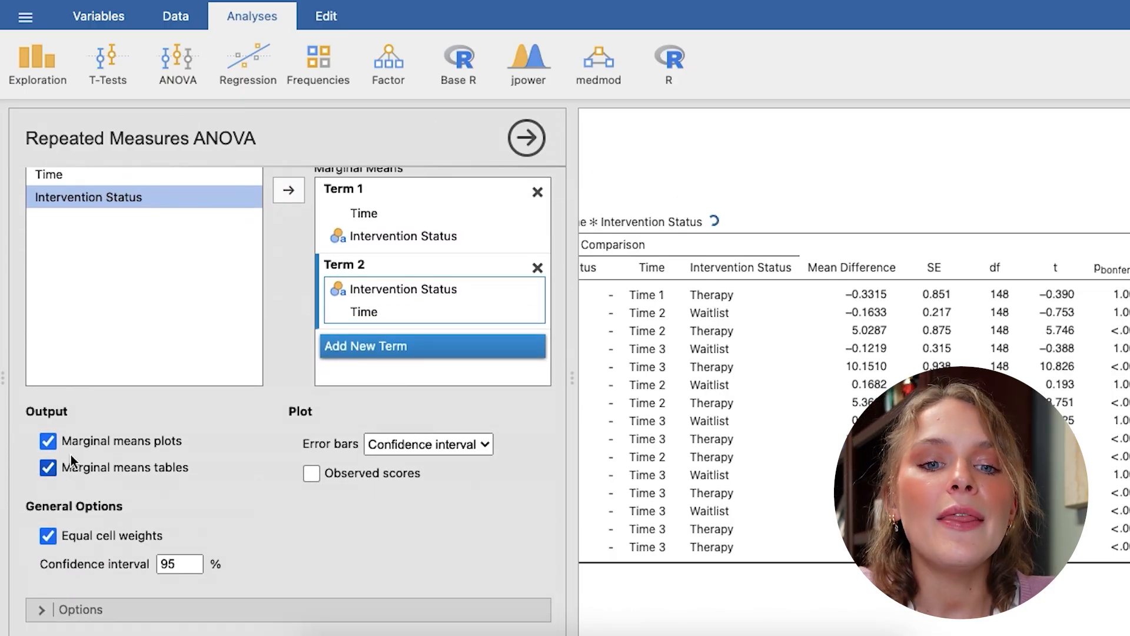
left_click(442, 446)
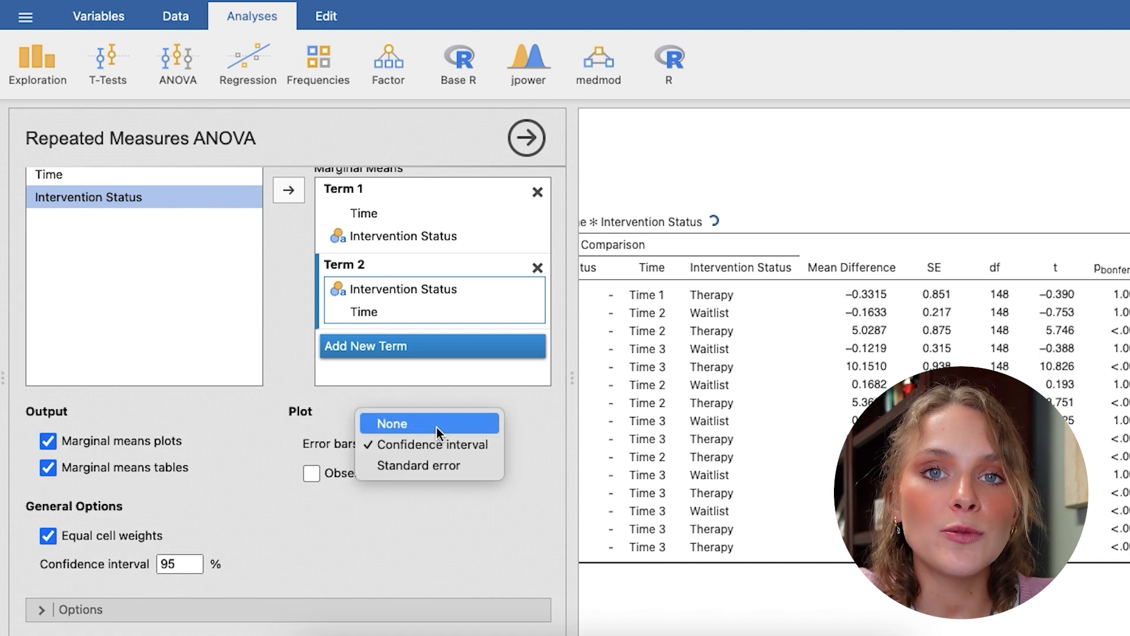
left_click(431, 433)
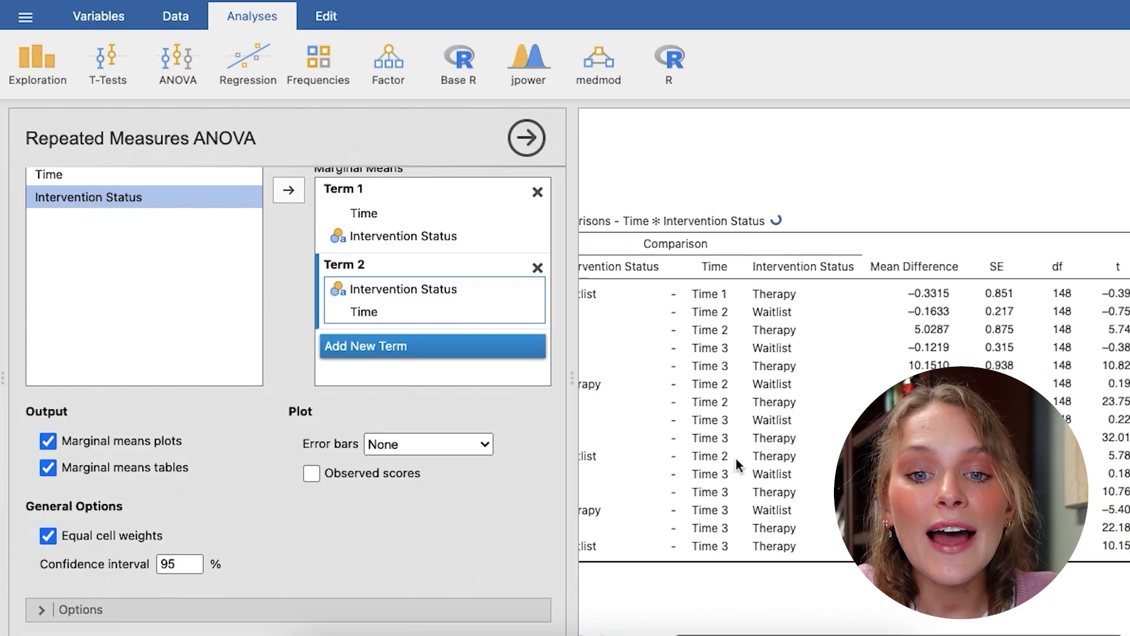
Examine the Time ✻ Intervention Status marginal means plot, comparing the Waitlist and Therapy groups across the three time points
scroll(736, 465, "down", 4)
scroll(736, 466, "down", 3)
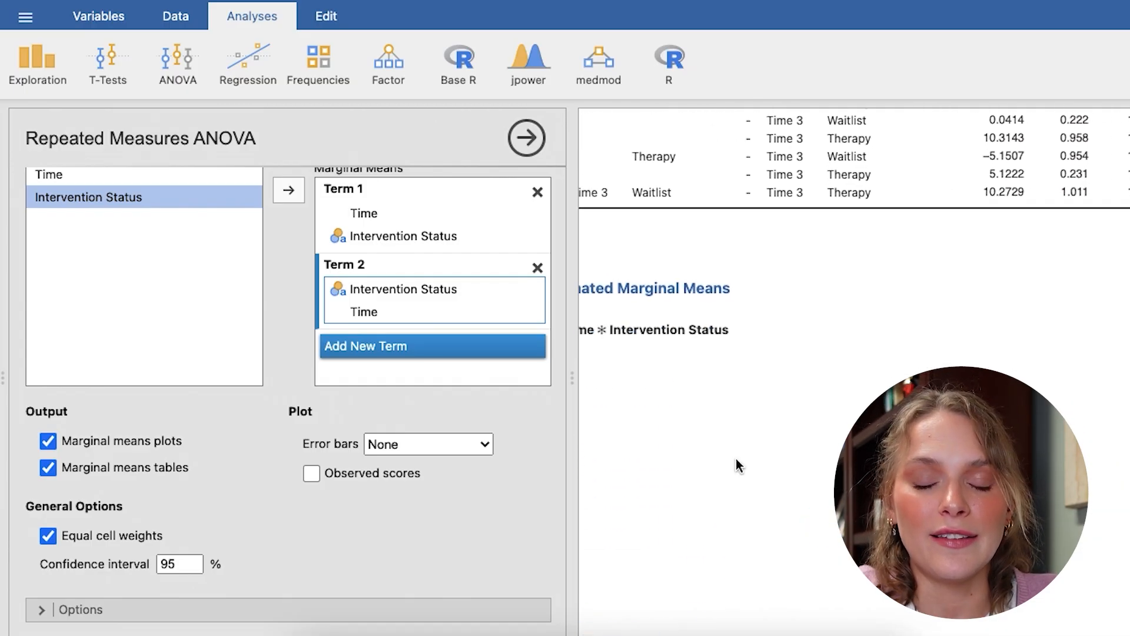
scroll(736, 465, "down", 3)
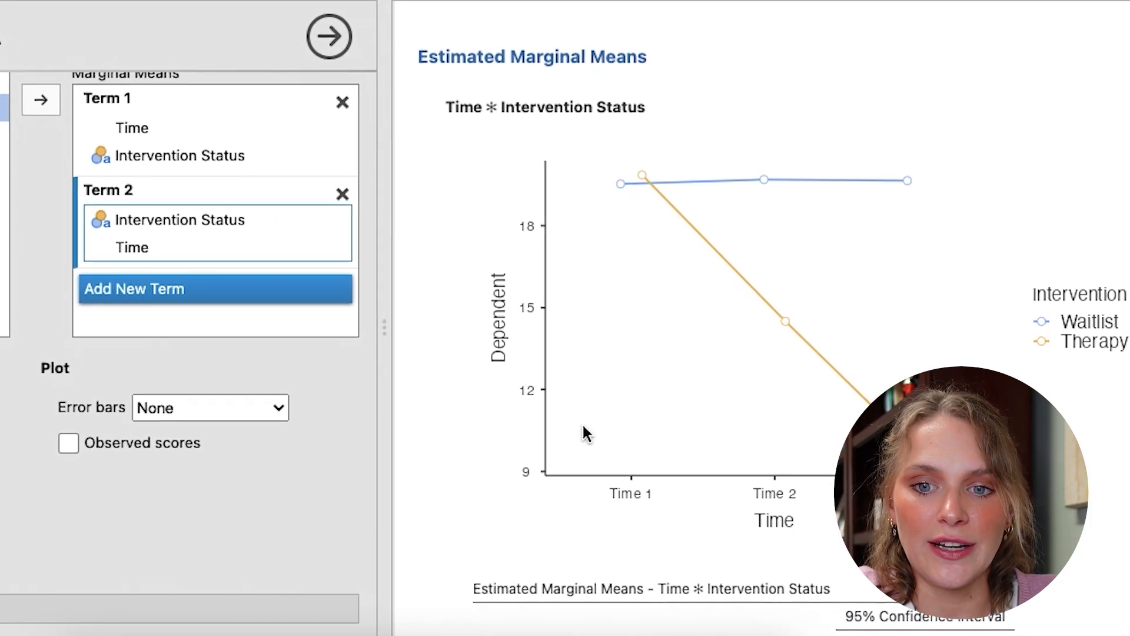
scroll(817, 321, "right", 2)
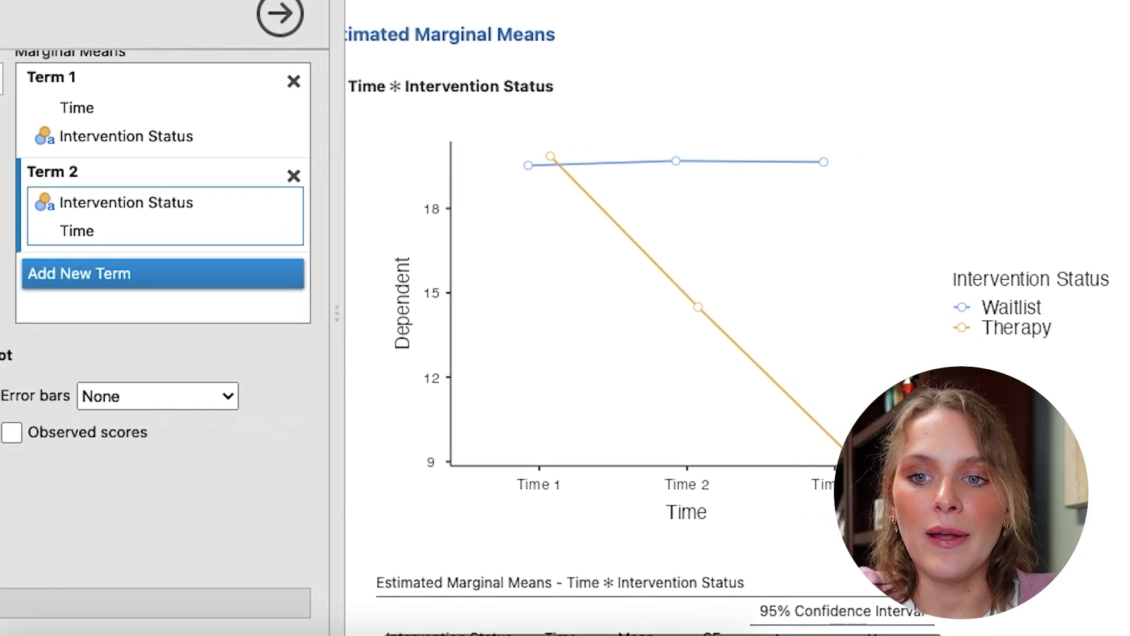